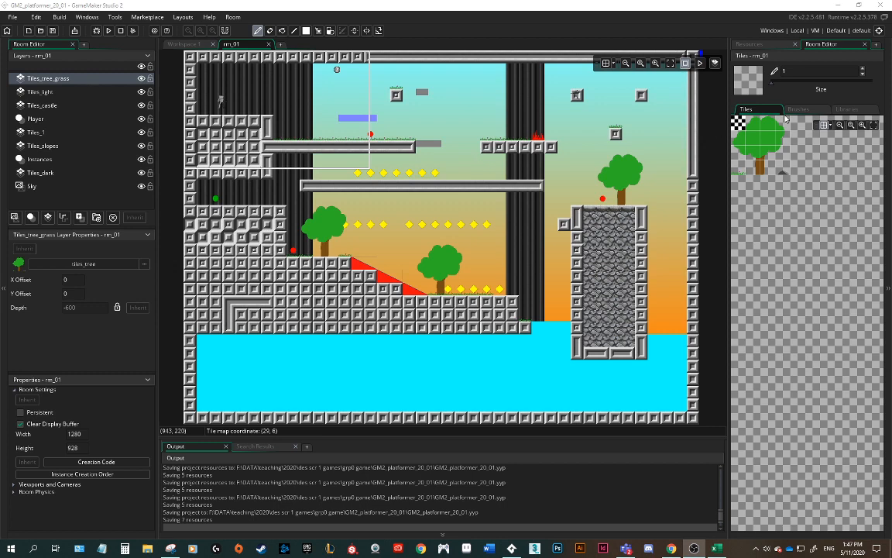
# - Create a new room in the project's Rooms group and name it rm_02
pyautogui.click(749, 44)
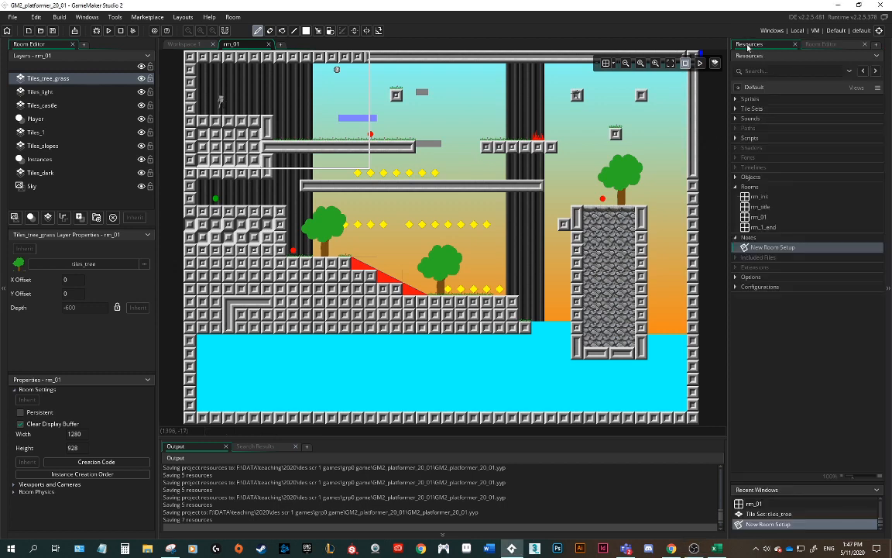
pyautogui.rightClick(750, 188)
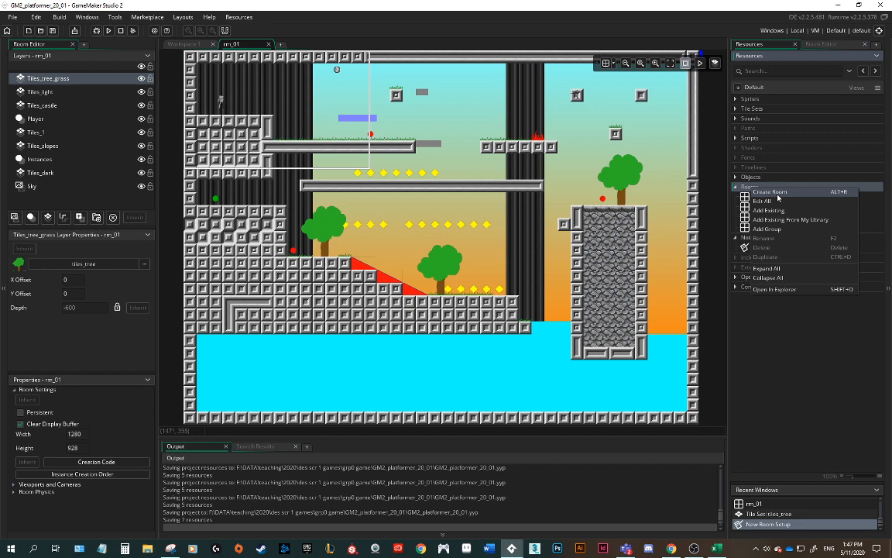
pyautogui.click(774, 193)
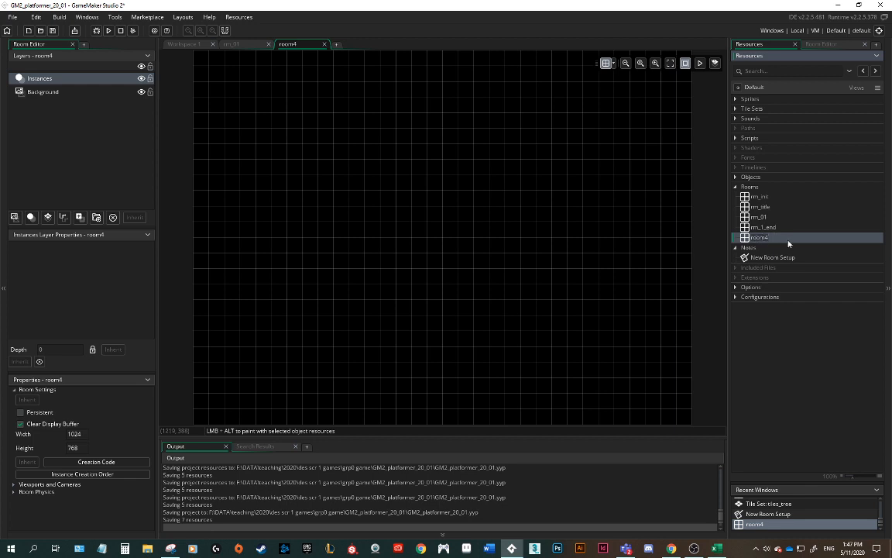
pyautogui.write('rm_02')
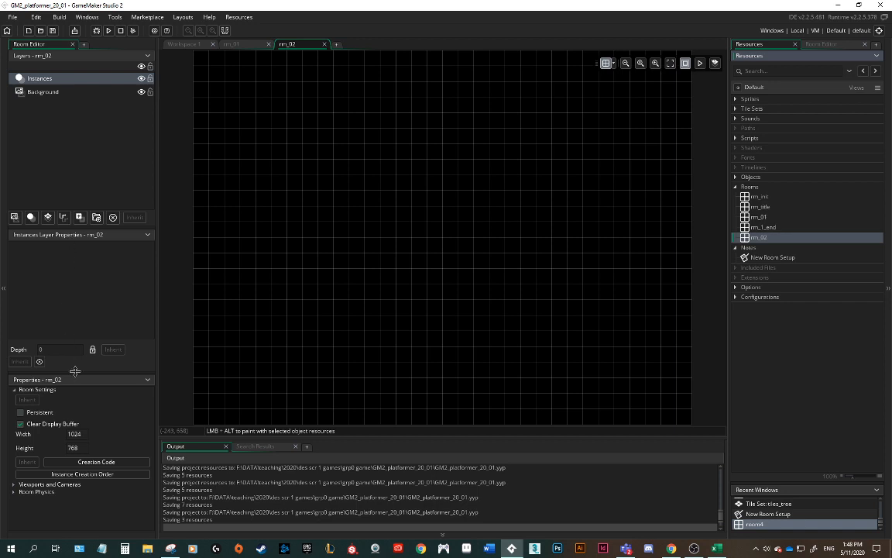
# - Enlarge the room properties area and compare the width and height settings of rm_01 with those of rm_02
pyautogui.moveTo(75, 371); pyautogui.dragTo(75, 276)
pyautogui.moveTo(79, 208); pyautogui.dragTo(84, 131)
pyautogui.moveTo(78, 278); pyautogui.dragTo(76, 211)
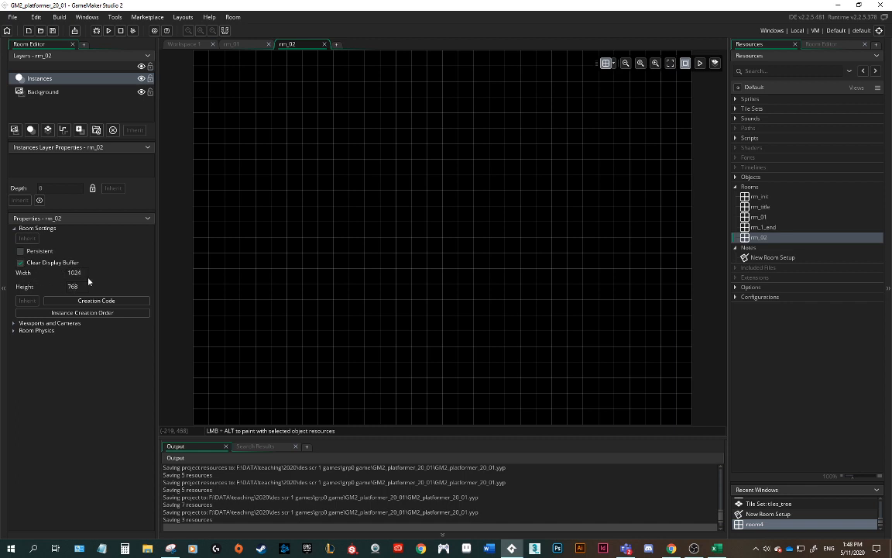
pyautogui.click(247, 44)
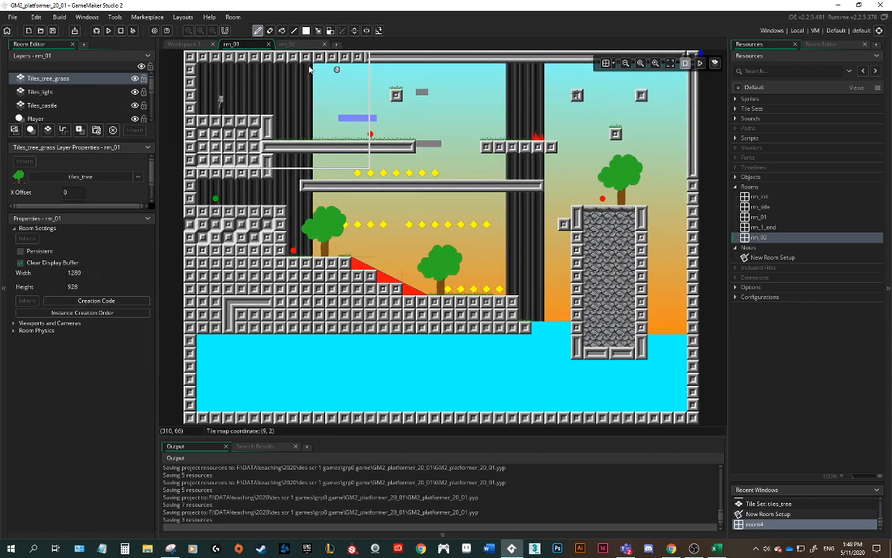
pyautogui.click(286, 44)
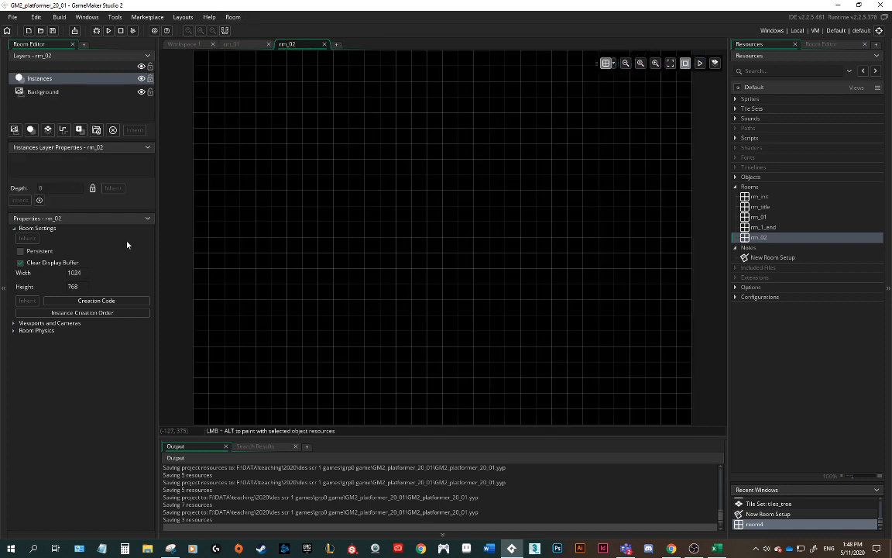
# - Enable viewports for rm_02 and make Viewport 0 visible
pyautogui.keyDown('ctrl'); pyautogui.scroll(-3, 464, 265); pyautogui.keyUp('ctrl')
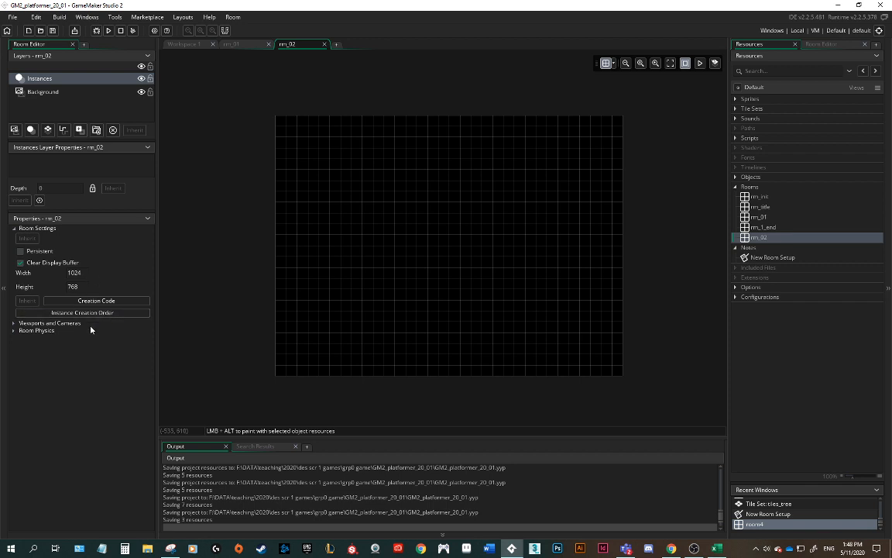
pyautogui.click(13, 323)
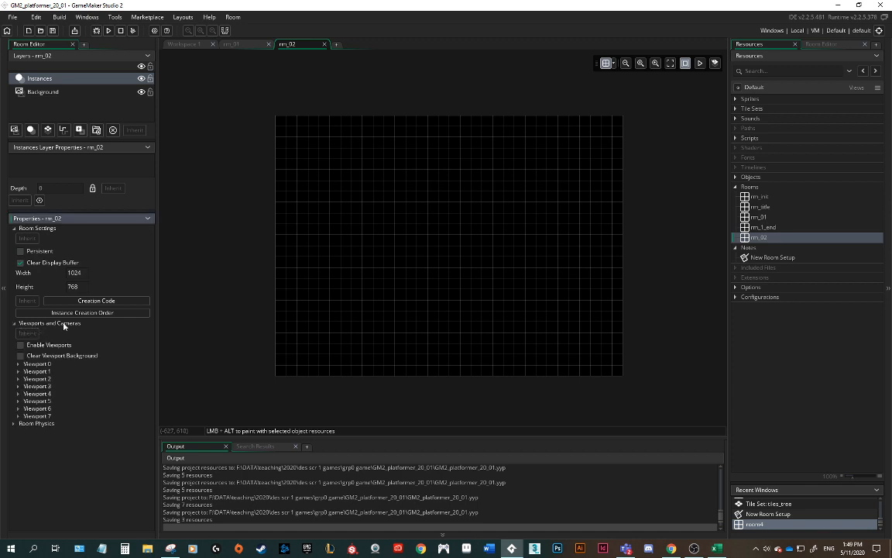
pyautogui.click(20, 345)
pyautogui.click(18, 365)
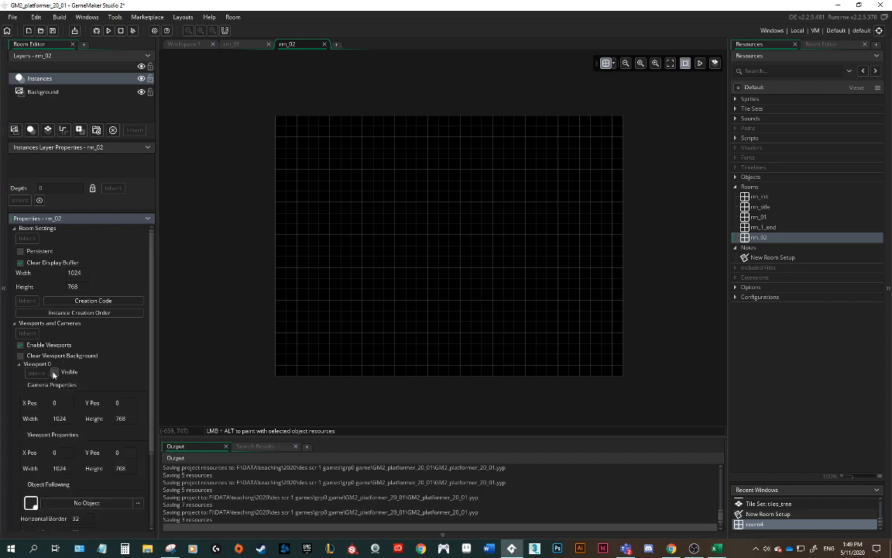
pyautogui.click(54, 372)
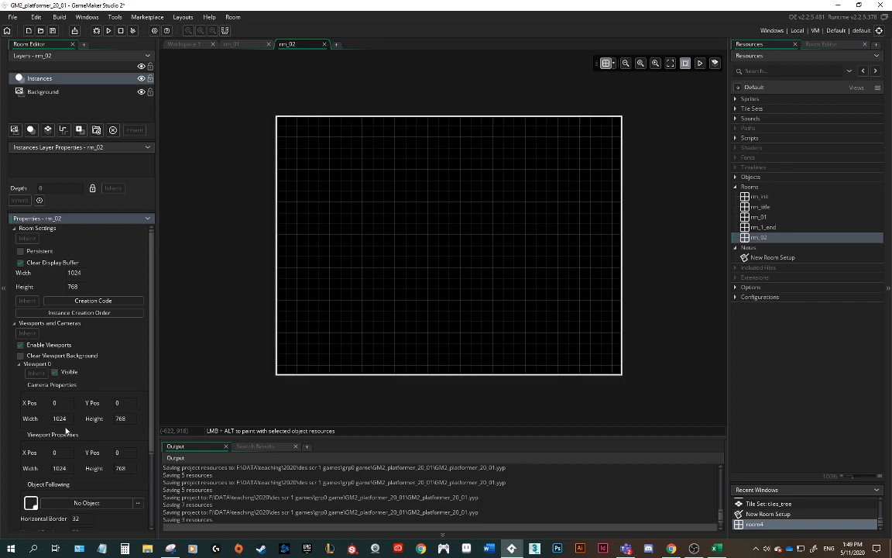
# - Read the viewport values in the New Room Setup note and return to rm_02
pyautogui.scroll(-1, 66, 430)
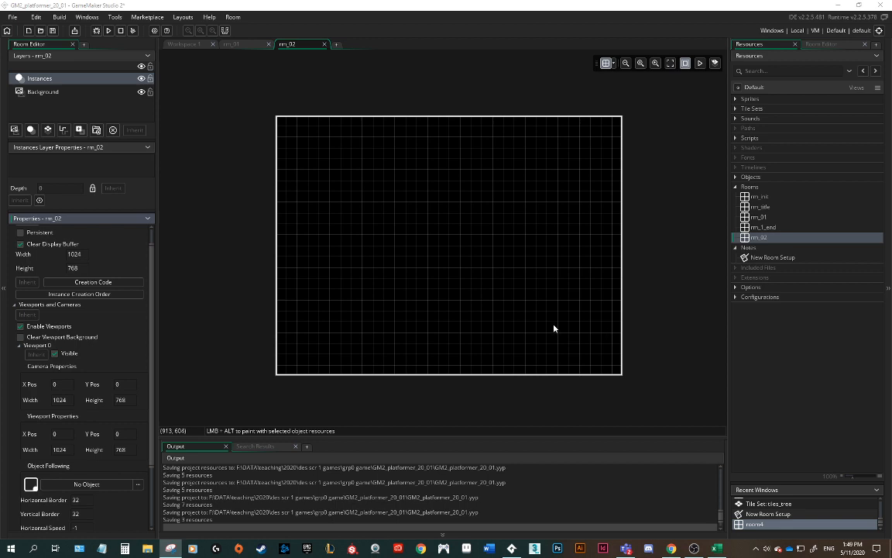
pyautogui.doubleClick(757, 259)
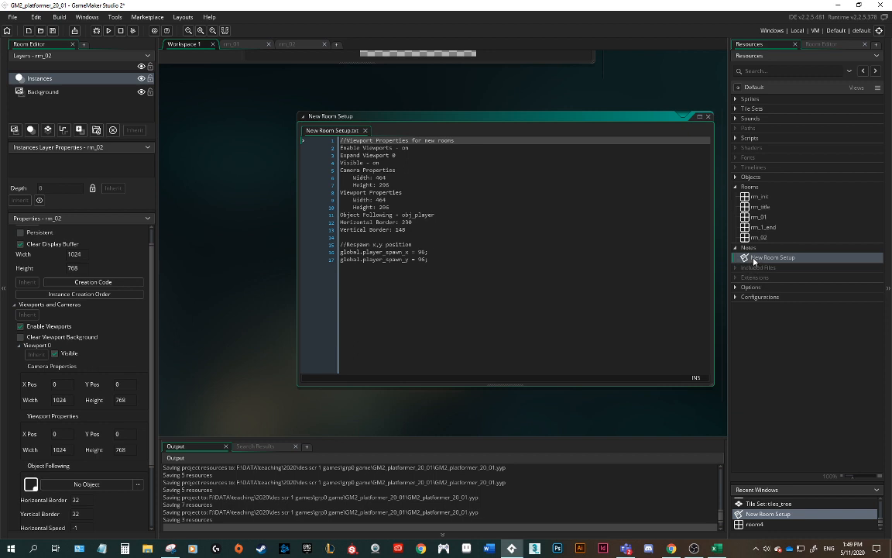
pyautogui.click(286, 44)
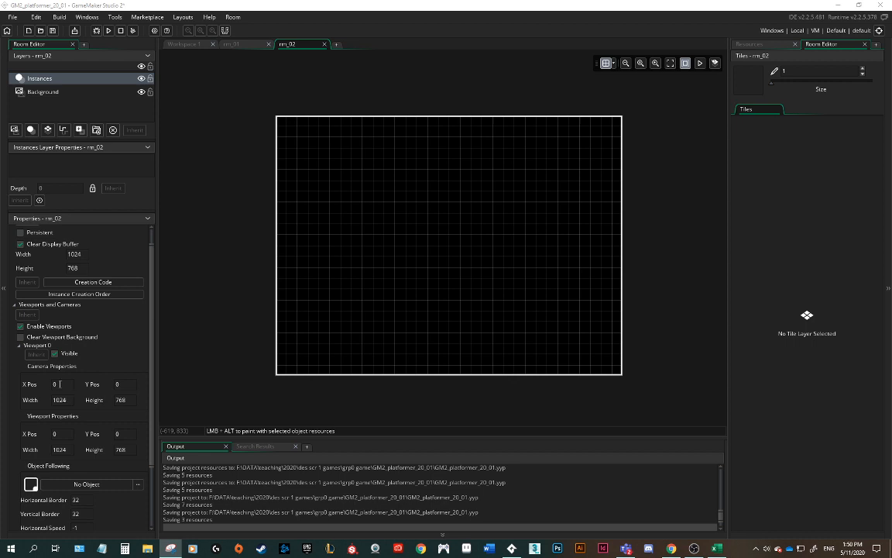
# - Set the camera size of Viewport 0 to a width of 464 and a height of 296
pyautogui.click(53, 400)
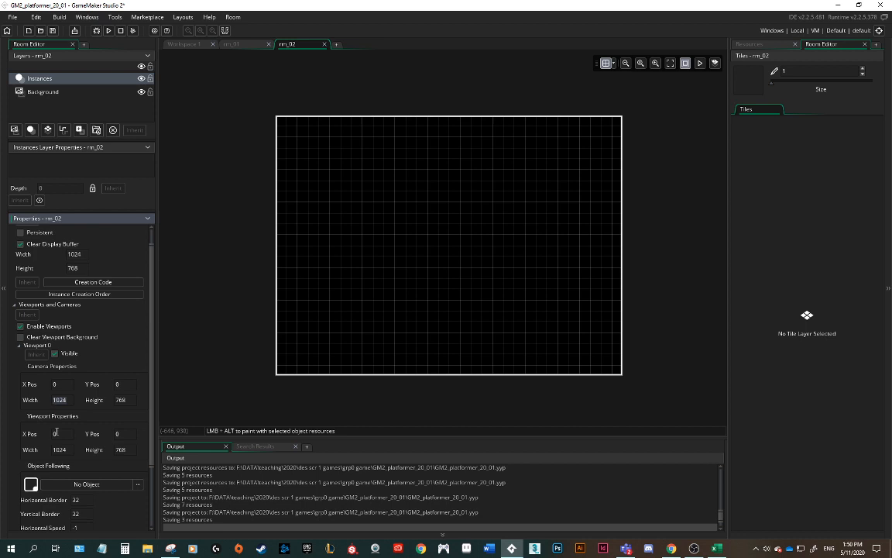
pyautogui.write('464')
pyautogui.press('Tab')
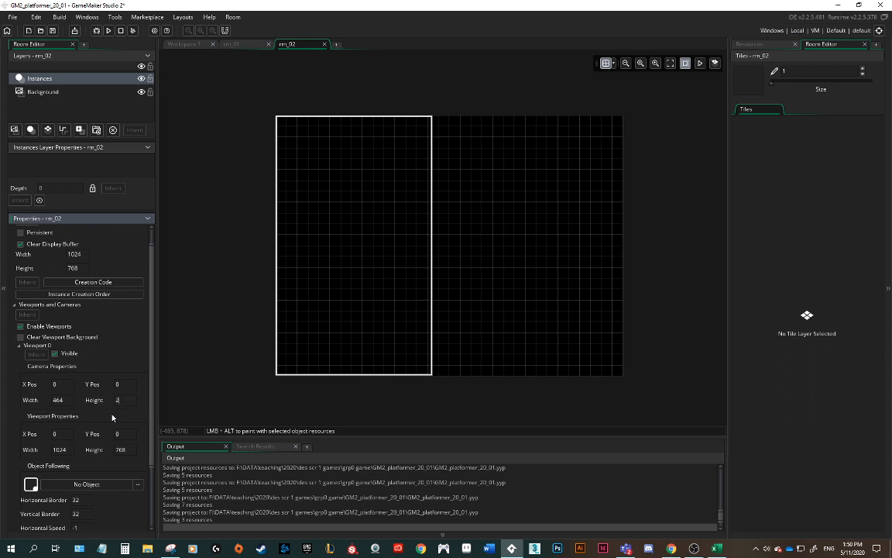
pyautogui.write('296')
pyautogui.press('Return')
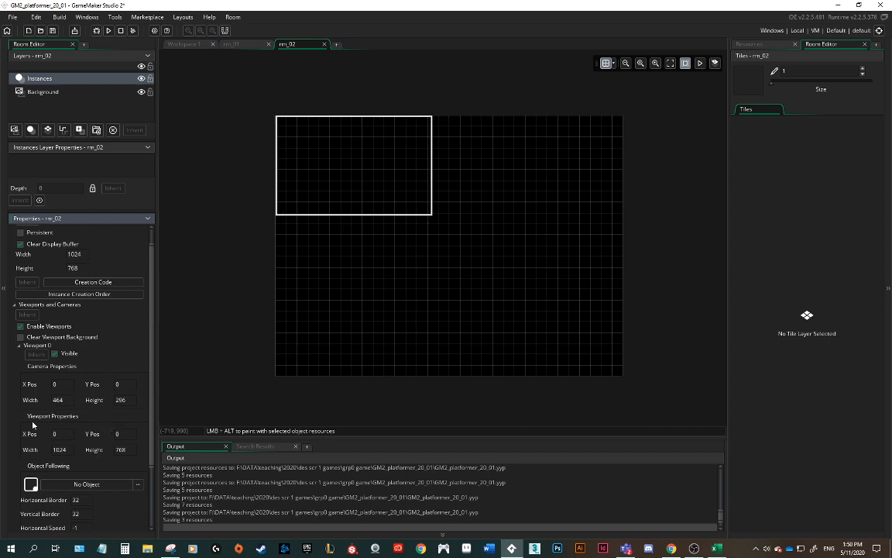
# - Set the size under Viewport Properties for Viewport 0 to a width of 464 and a height of 296
pyautogui.click(71, 449)
pyautogui.write('464')
pyautogui.press('Tab')
pyautogui.write('280')
# - Make Viewport 0 follow obj_player with a horizontal border of 230 and a vertical border of 148
pyautogui.scroll(-3, 137, 464)
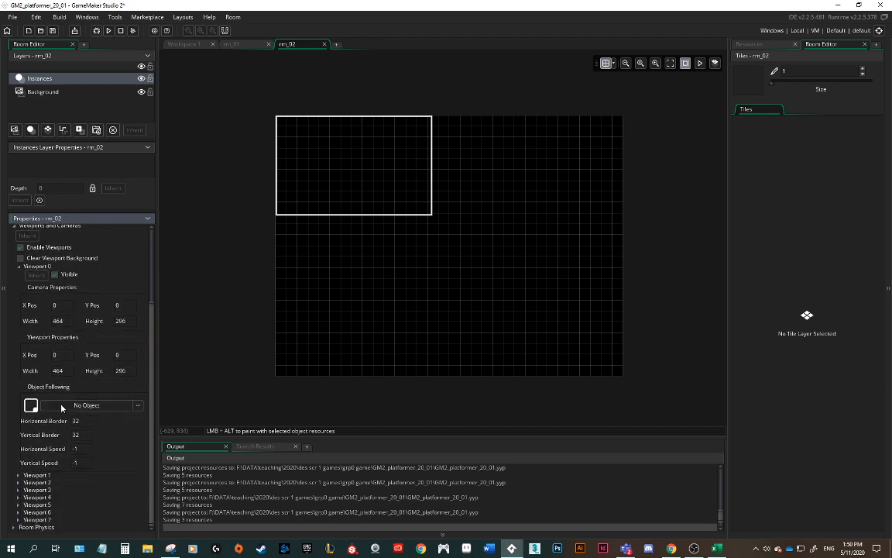
pyautogui.click(60, 407)
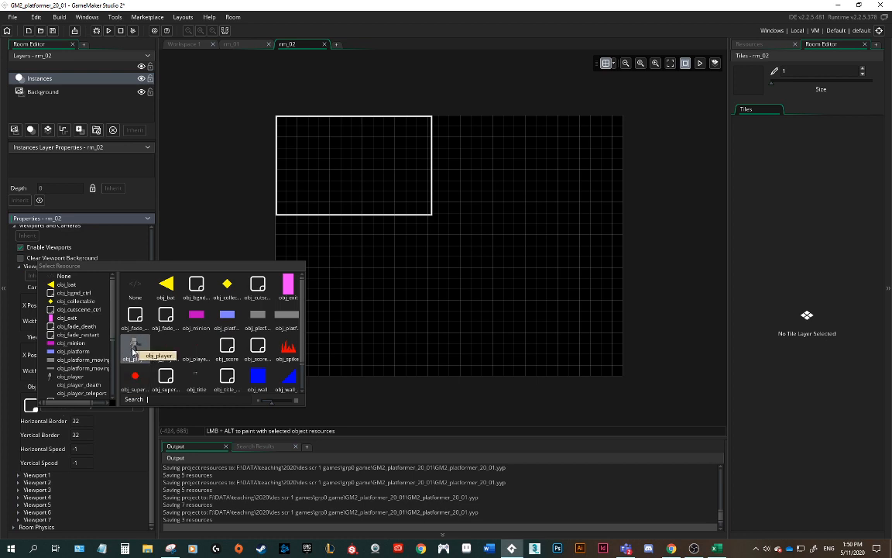
pyautogui.click(133, 348)
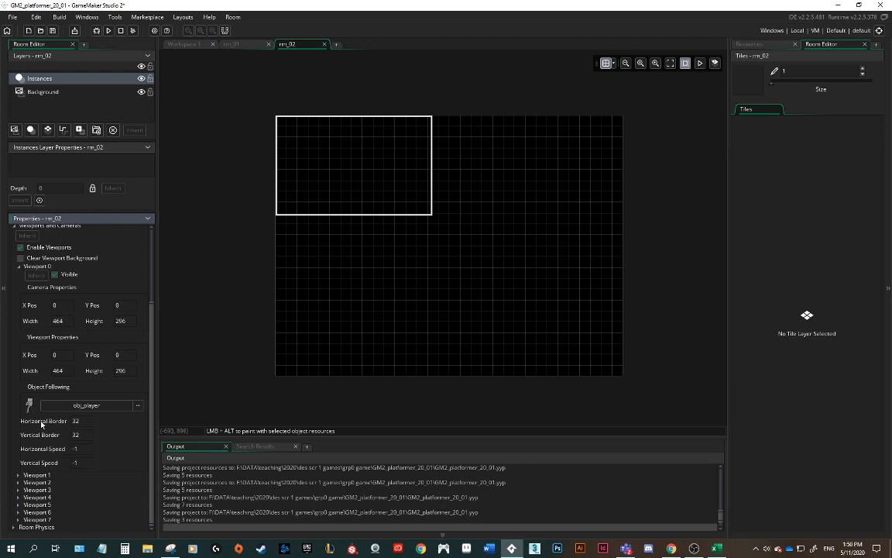
pyautogui.click(76, 421)
pyautogui.write('230')
pyautogui.write('14')
pyautogui.write('8')
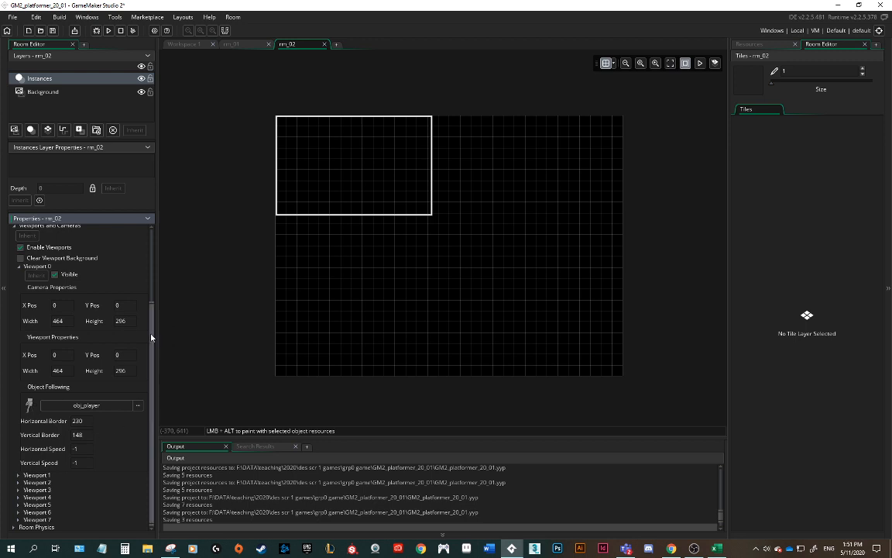
# - Open the creation code of rm_02 and add the line global.player_spawn_x = 96;
pyautogui.moveTo(151, 338); pyautogui.dragTo(155, 234)
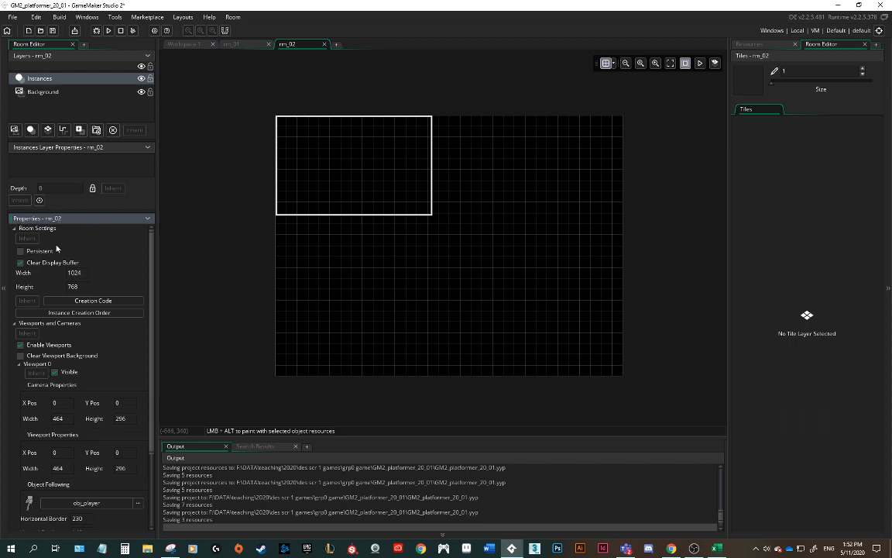
pyautogui.click(95, 302)
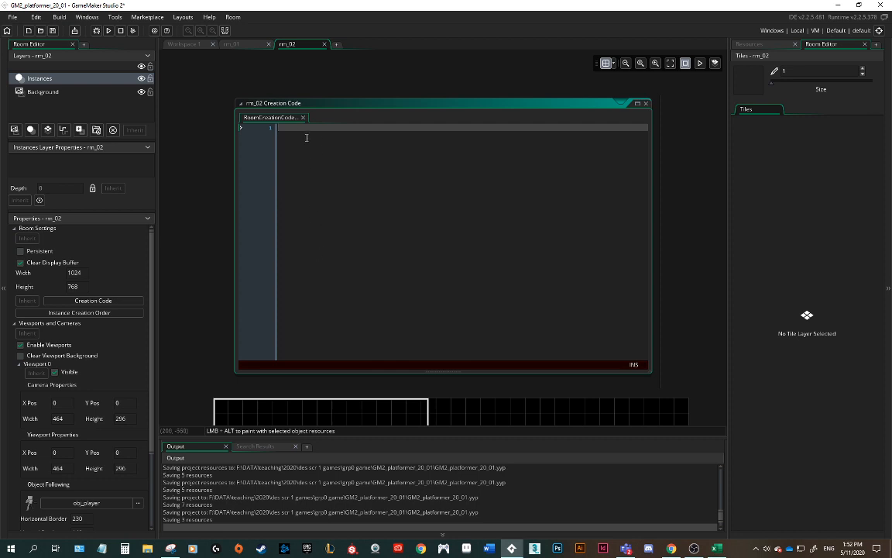
pyautogui.write('global.')
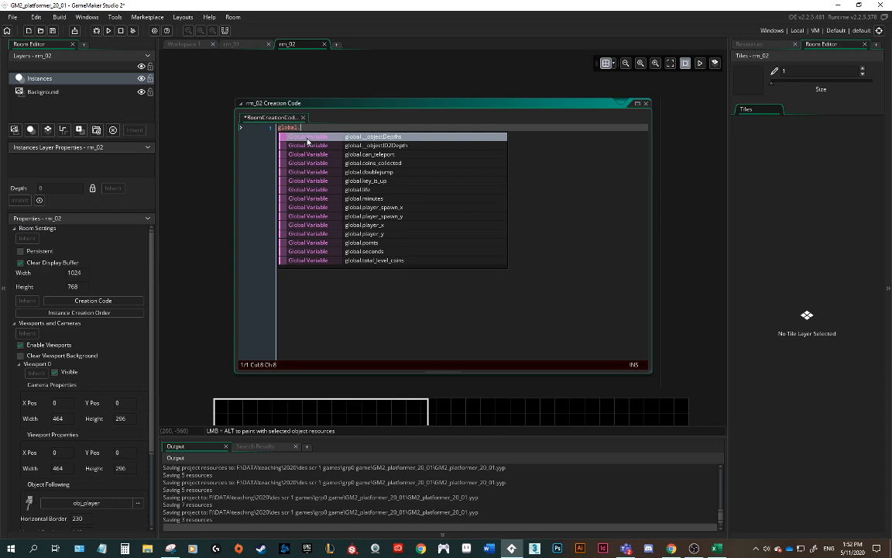
pyautogui.write('player')
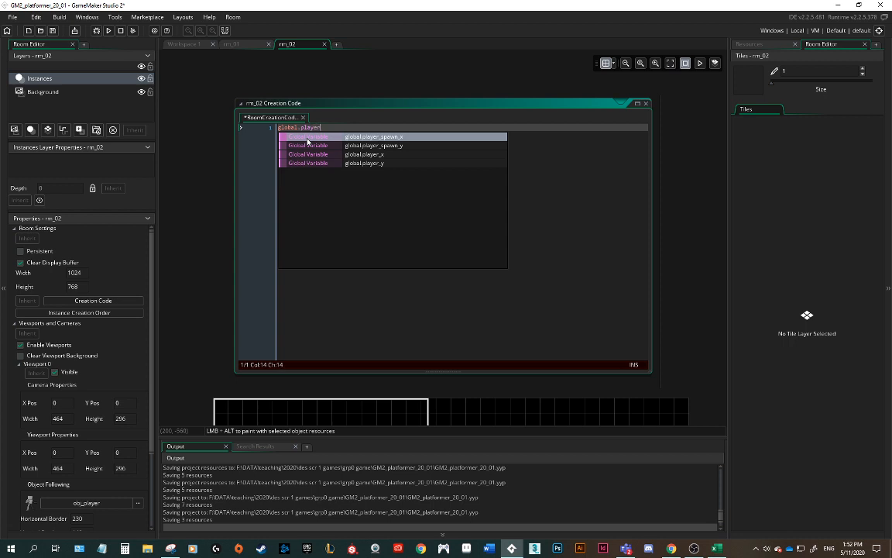
pyautogui.write('_spawn')
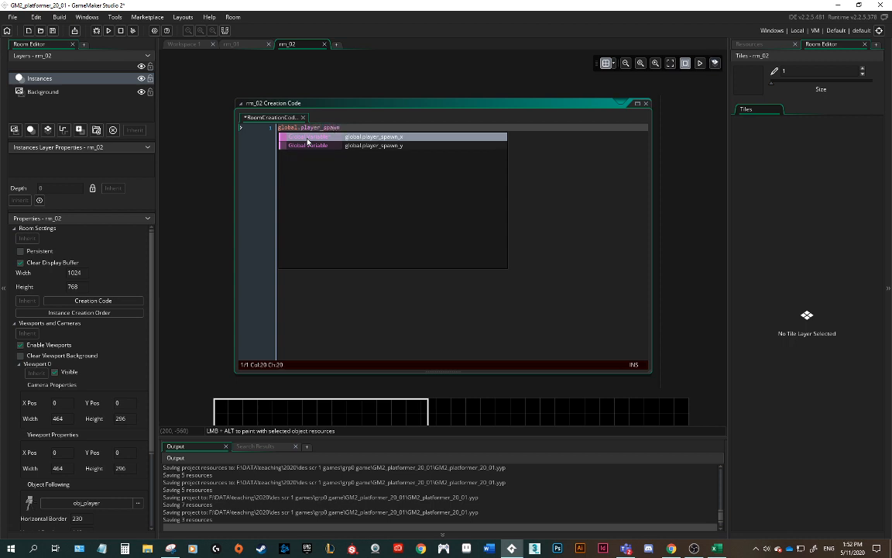
pyautogui.write('_x = ')
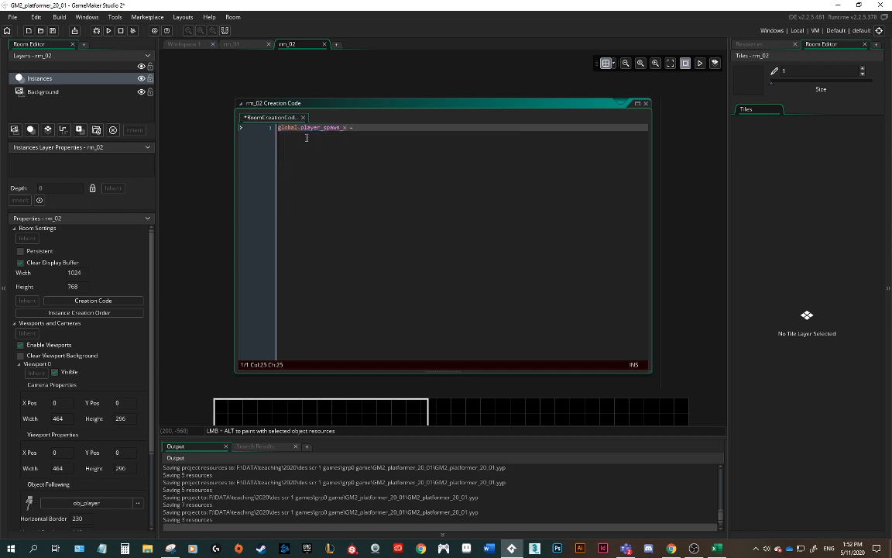
pyautogui.write('96')
pyautogui.write(';')
pyautogui.press('Return')
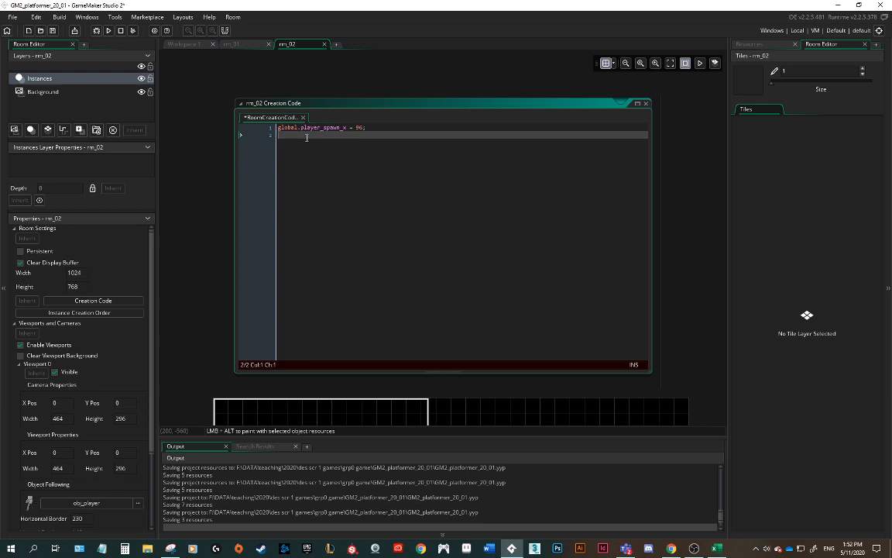
# - Add a second creation code line, global.player_spawn_y = 96; and save the project
pyautogui.write('global.p')
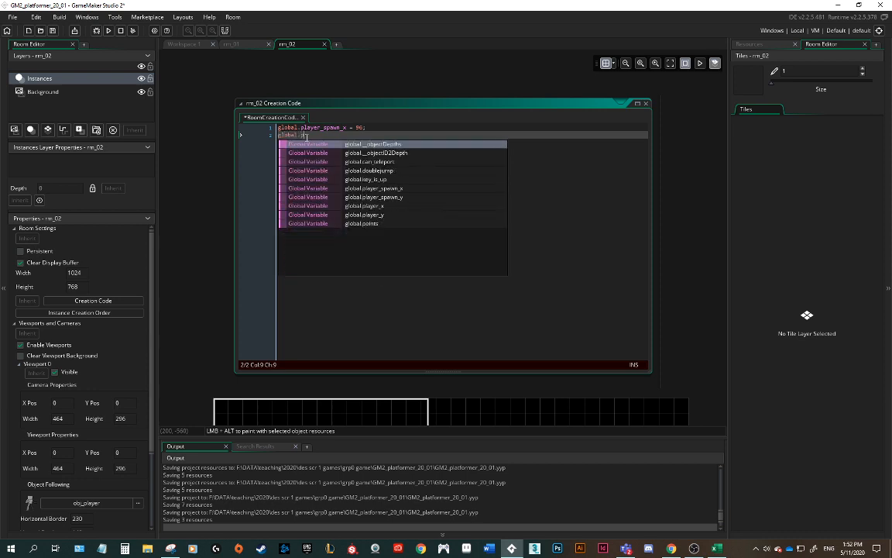
pyautogui.write('layer_spawn_y')
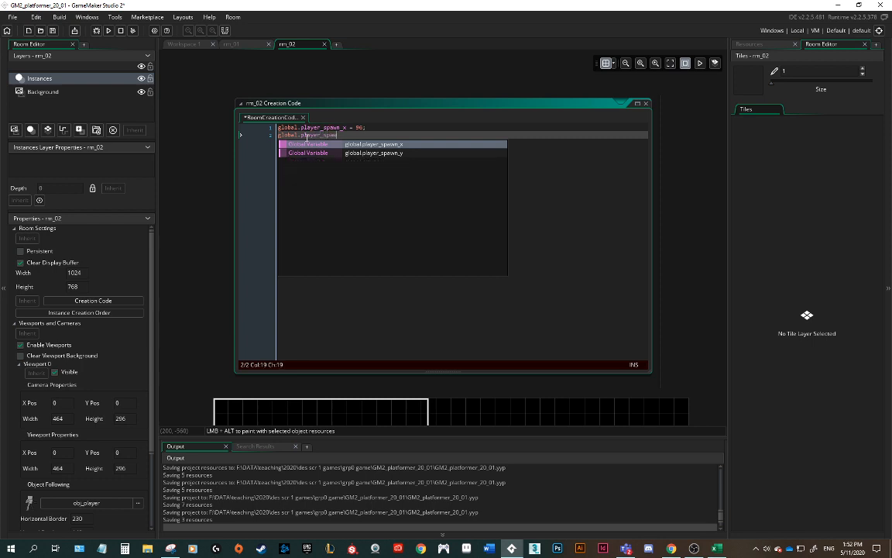
pyautogui.write(' =')
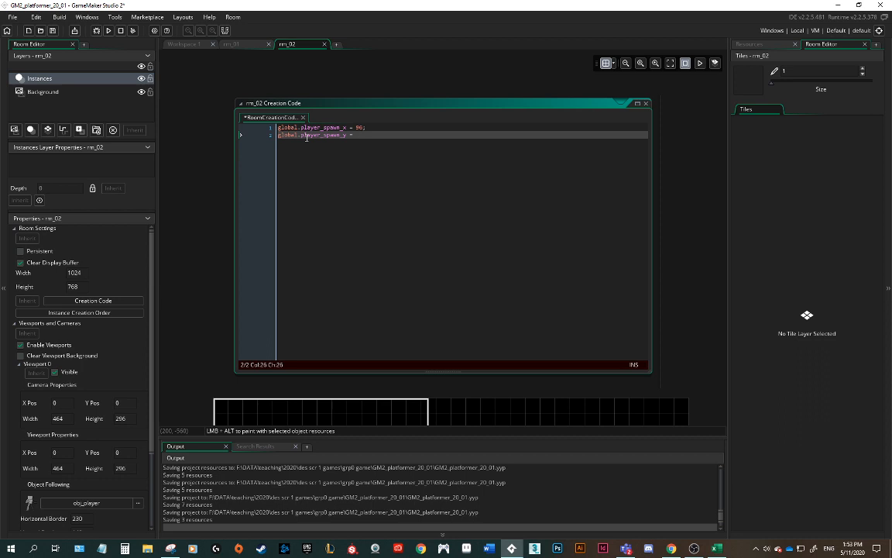
pyautogui.write(' 96;')
pyautogui.hotkey('ctrl', 's')
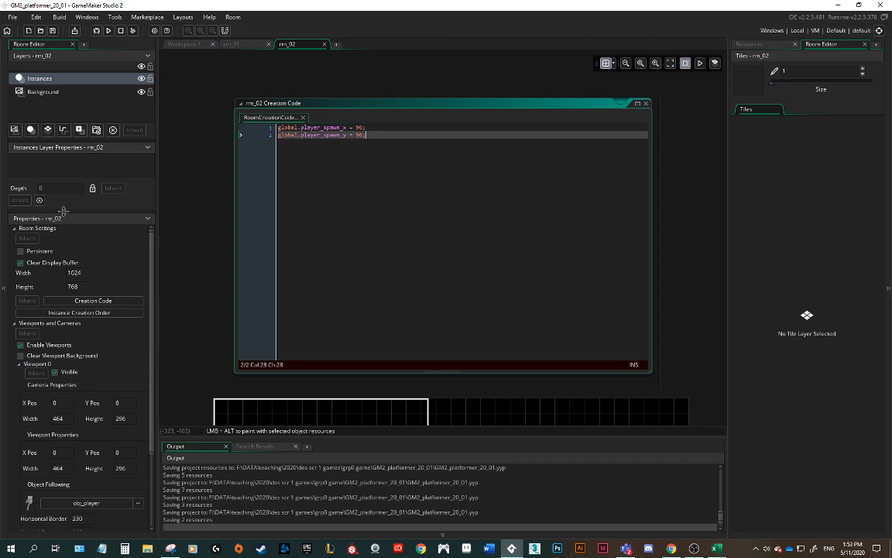
# - Enlarge the layer list and layer properties areas of rm_02 and select the Background layer
pyautogui.moveTo(57, 191); pyautogui.dragTo(14, 374)
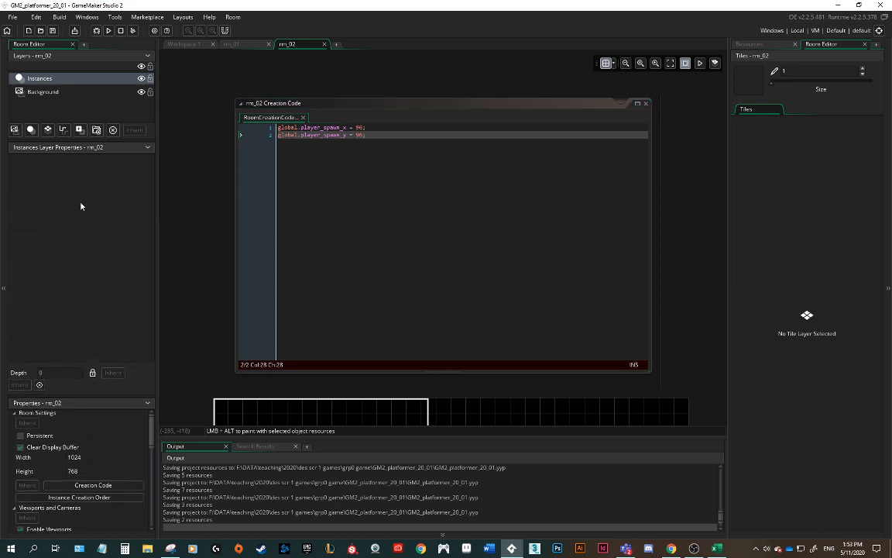
pyautogui.moveTo(65, 141); pyautogui.dragTo(75, 242)
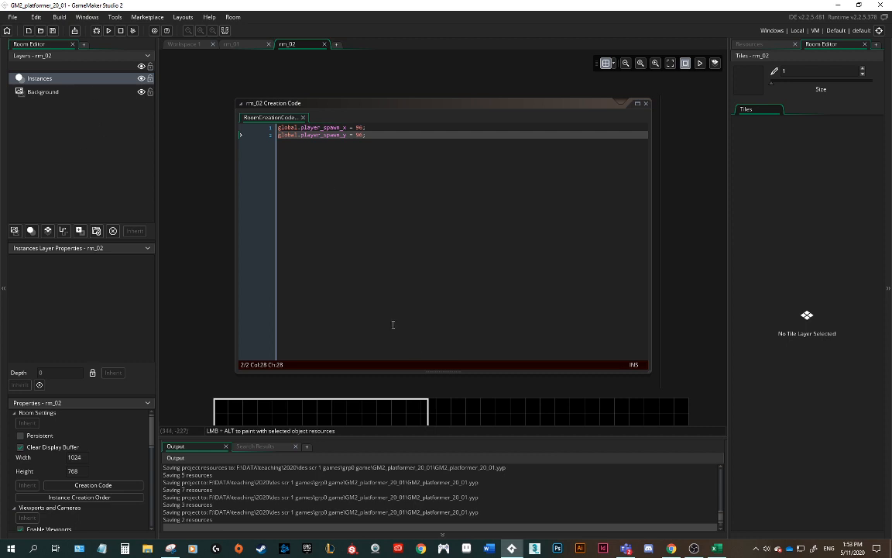
pyautogui.click(671, 64)
pyautogui.click(34, 92)
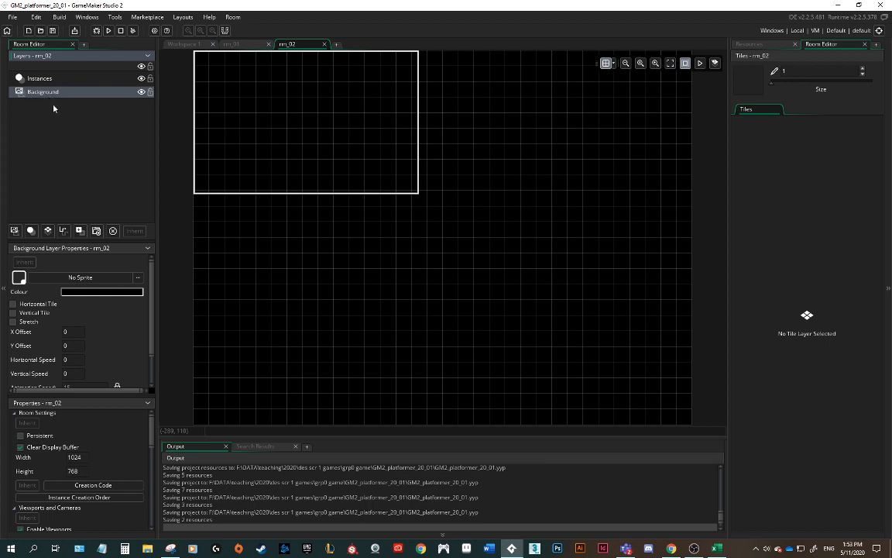
# - Set the Background layer's colour to a light blue of about RGB 152, 197, 209
pyautogui.click(85, 293)
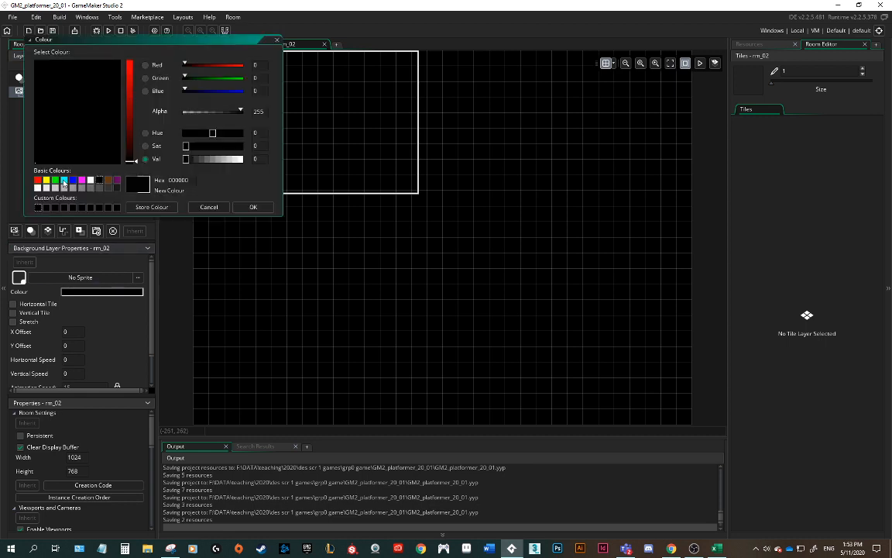
pyautogui.moveTo(135, 161); pyautogui.dragTo(135, 100)
pyautogui.moveTo(222, 91); pyautogui.dragTo(233, 93)
pyautogui.click(83, 122)
pyautogui.click(79, 133)
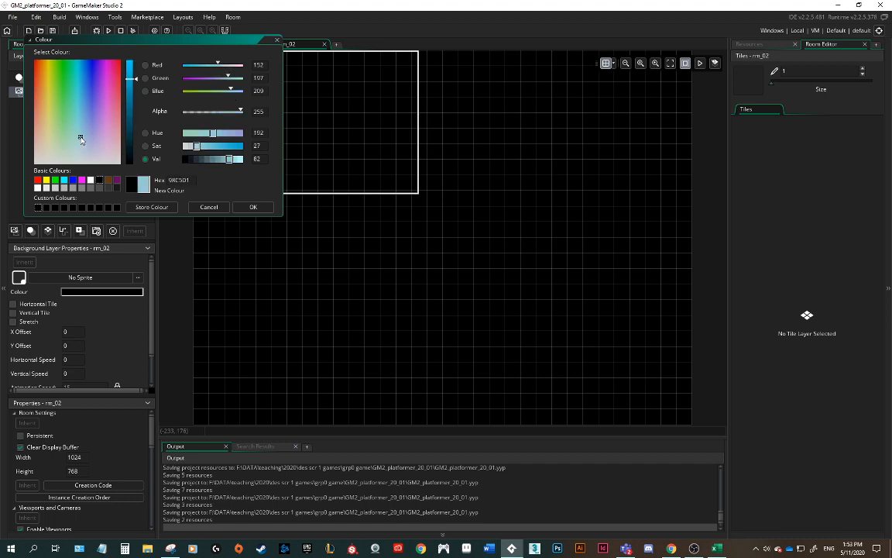
pyautogui.click(253, 208)
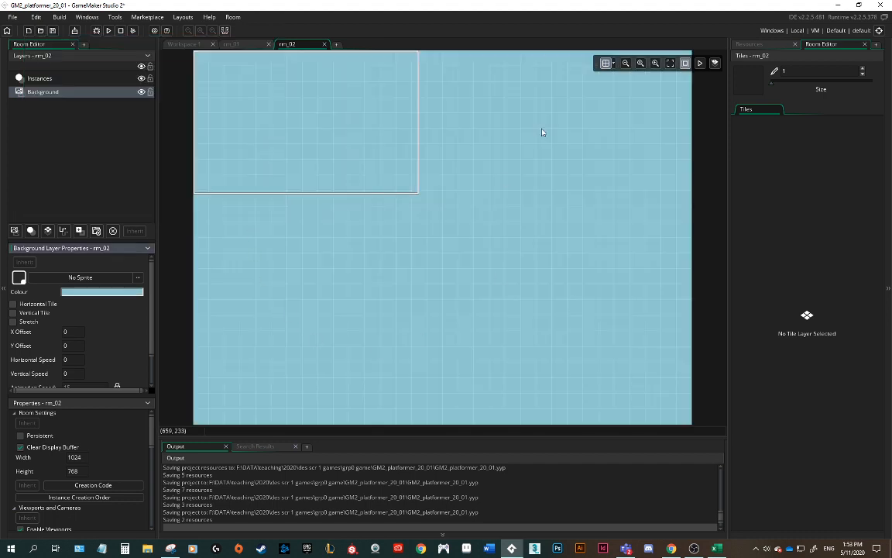
# - Toggle the room grid off and on again, and change its grid colour to black
pyautogui.click(607, 65)
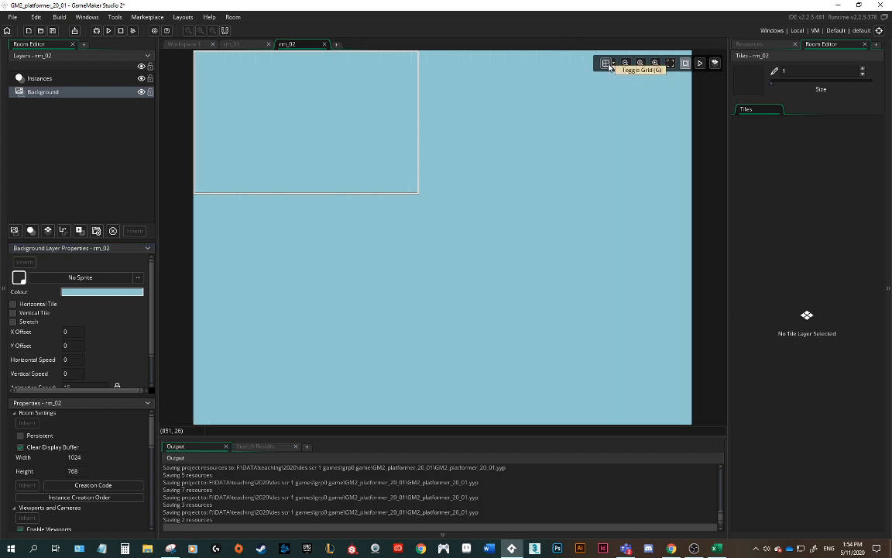
pyautogui.click(607, 63)
pyautogui.click(613, 64)
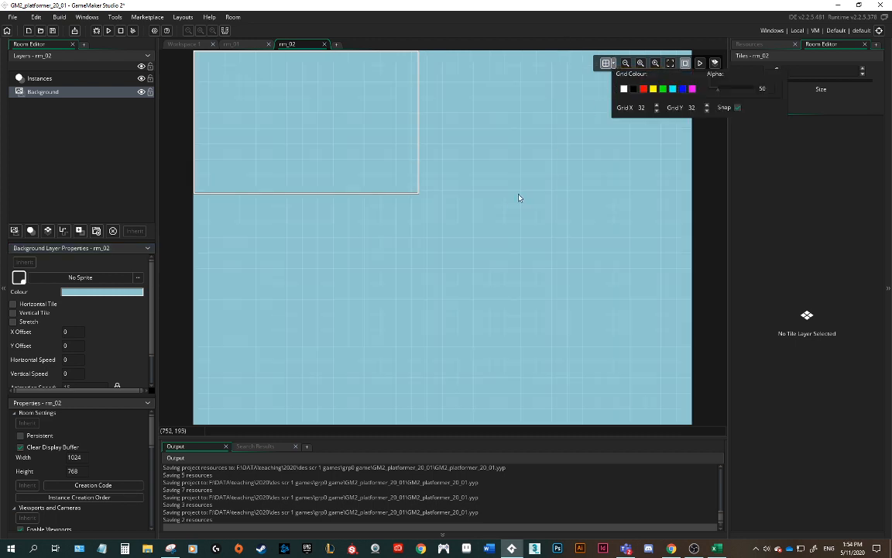
pyautogui.click(634, 89)
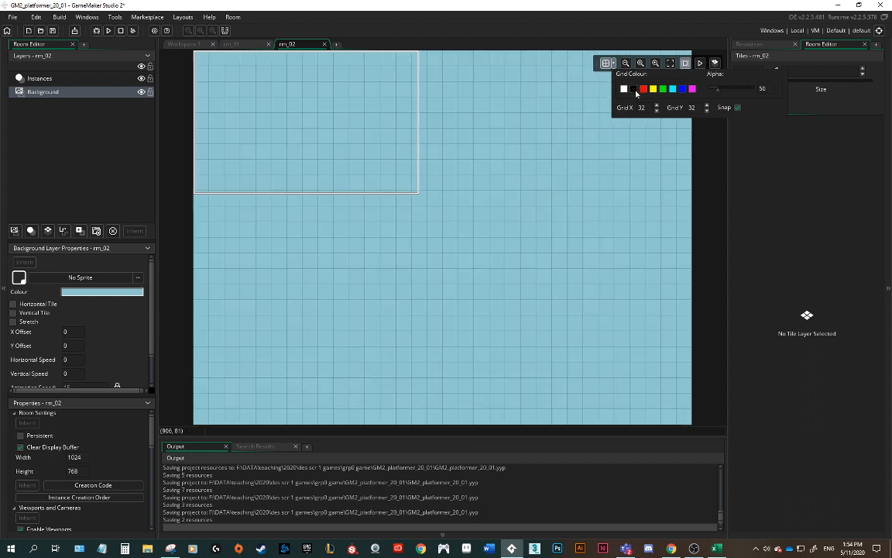
pyautogui.click(697, 221)
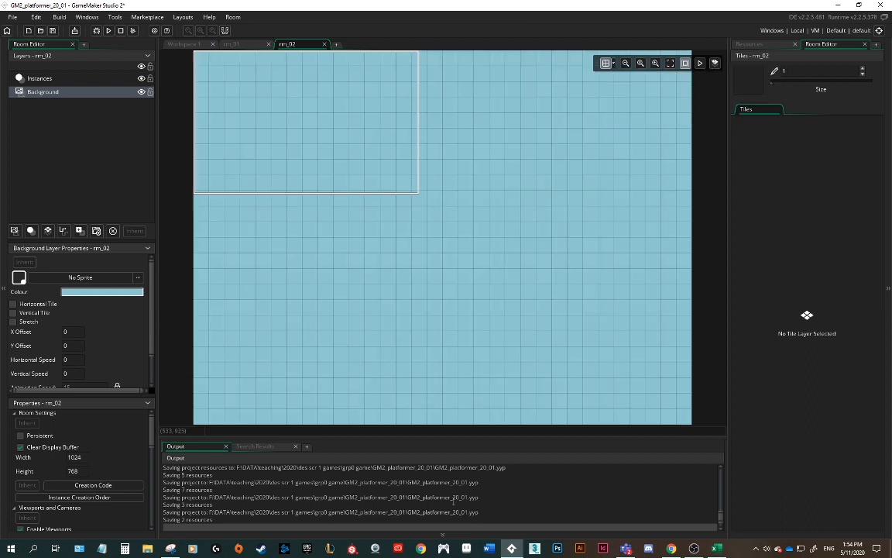